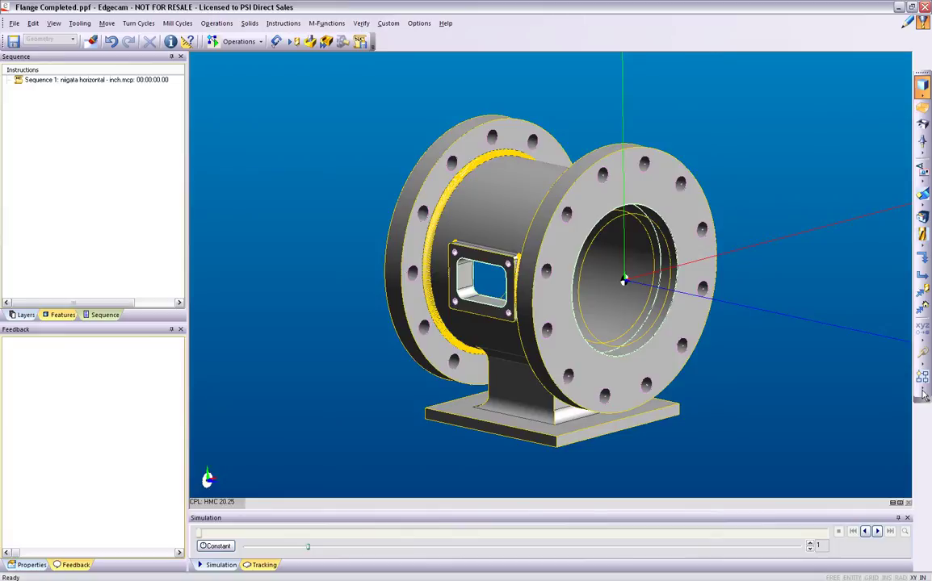
- Pick a milling strategy from Strategy Manager to build the flange sequence through instruction 68
{"action": "left_click", "coordinate": [924, 393]}
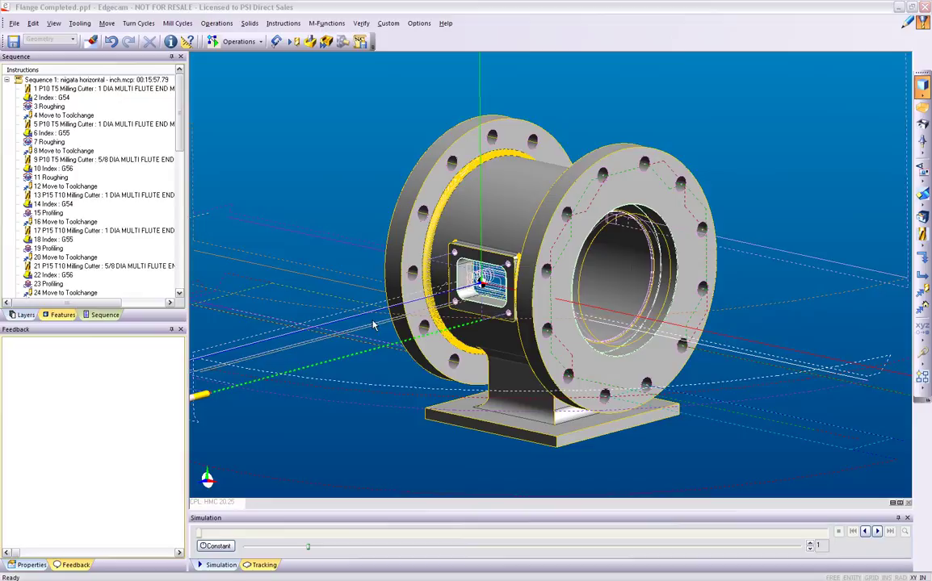
- Rationalise the order of the flange's Sequence 1
{"action": "right_click", "coordinate": [123, 81]}
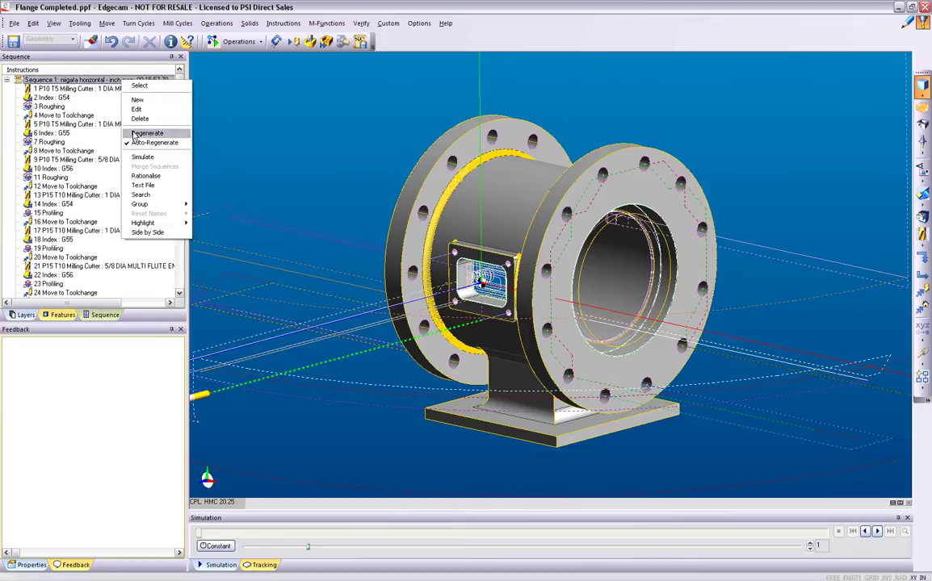
{"action": "left_click", "coordinate": [145, 176]}
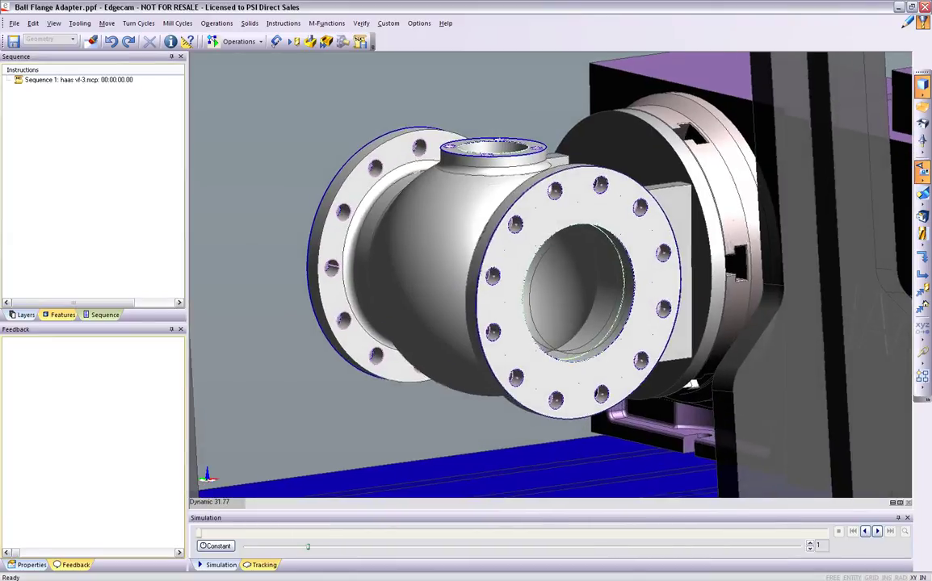
- Apply the 2 Axis Mill w/ Index strategy to the Ball Flange Adapter
{"action": "left_click", "coordinate": [921, 377]}
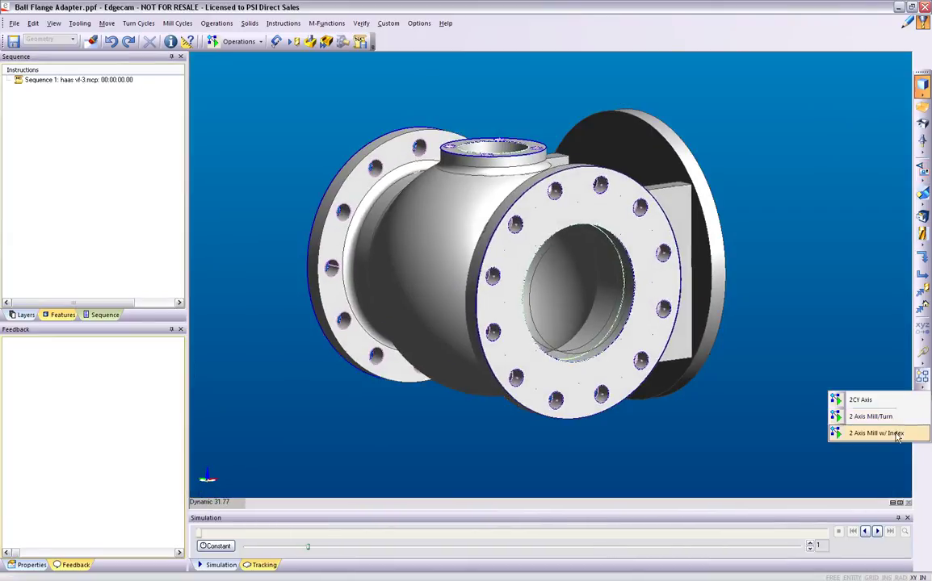
{"action": "left_click", "coordinate": [875, 432]}
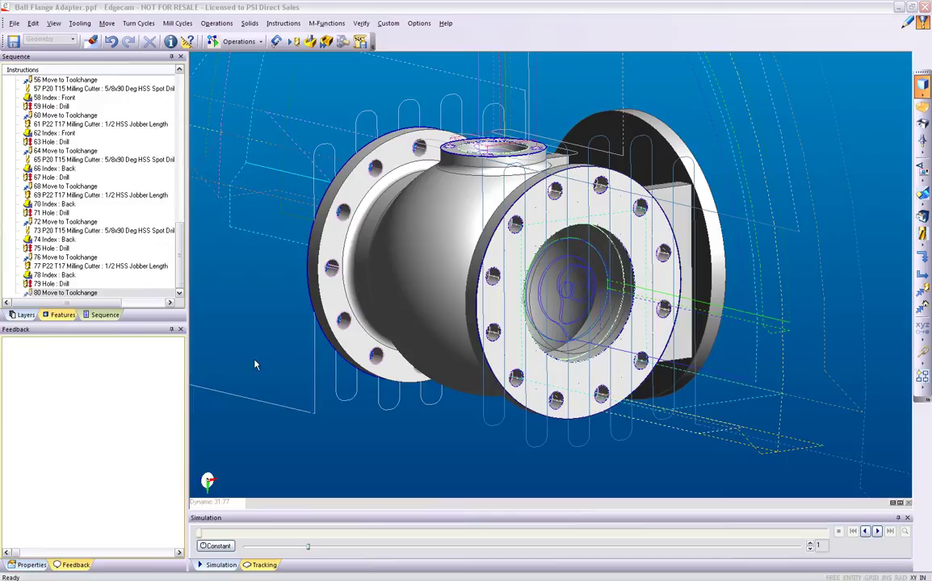
- Scroll to Sequence 1 and launch its Simulate command for the HAAS machine
{"action": "left_click_drag", "start_coordinate": [180, 283], "coordinate": [191, 128]}
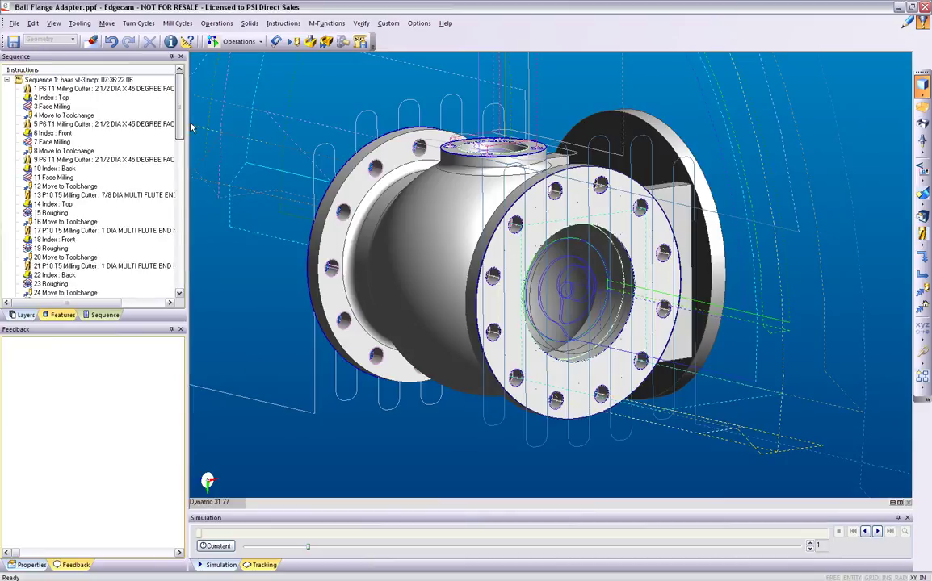
{"action": "right_click", "coordinate": [103, 85]}
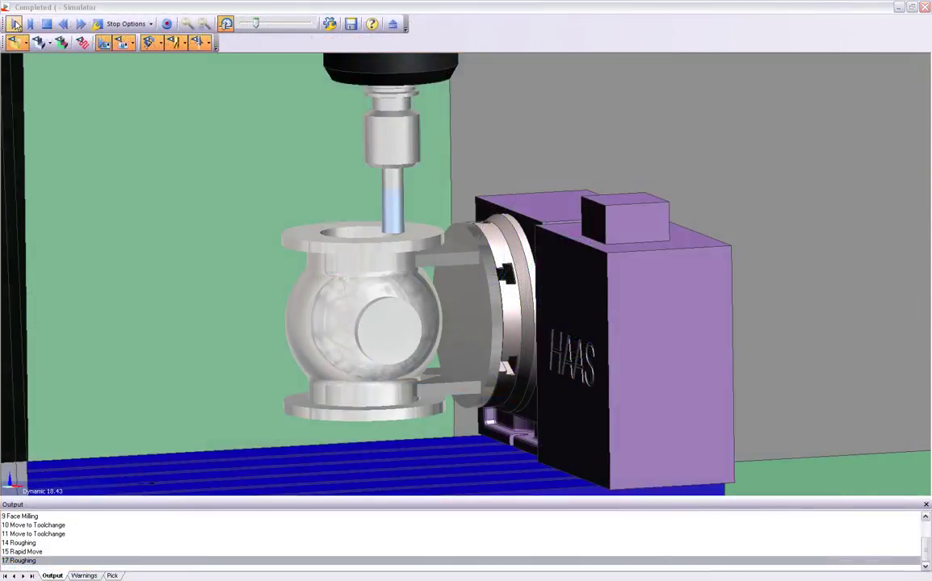
- Start playback of the Ball Flange Adapter program in the Simulator
{"action": "left_click", "coordinate": [14, 24]}
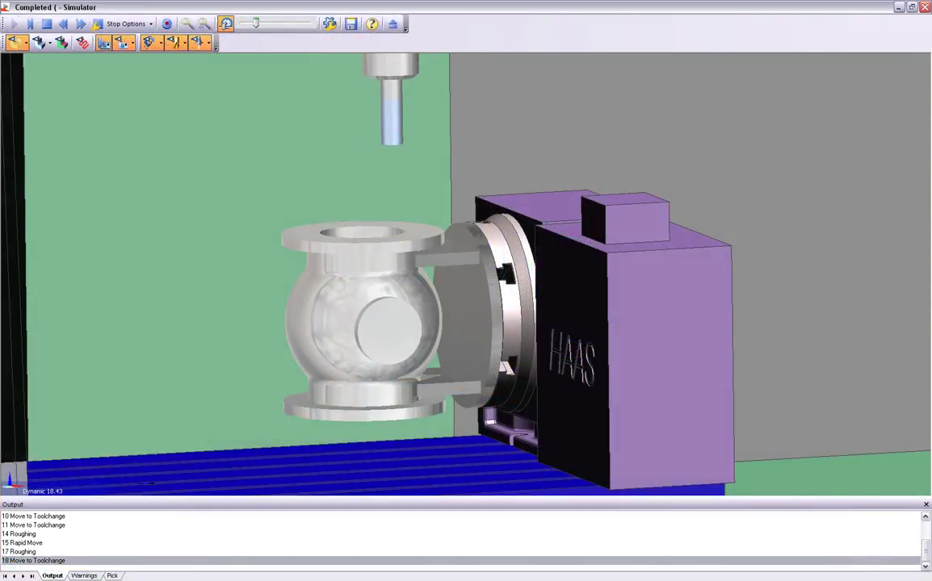